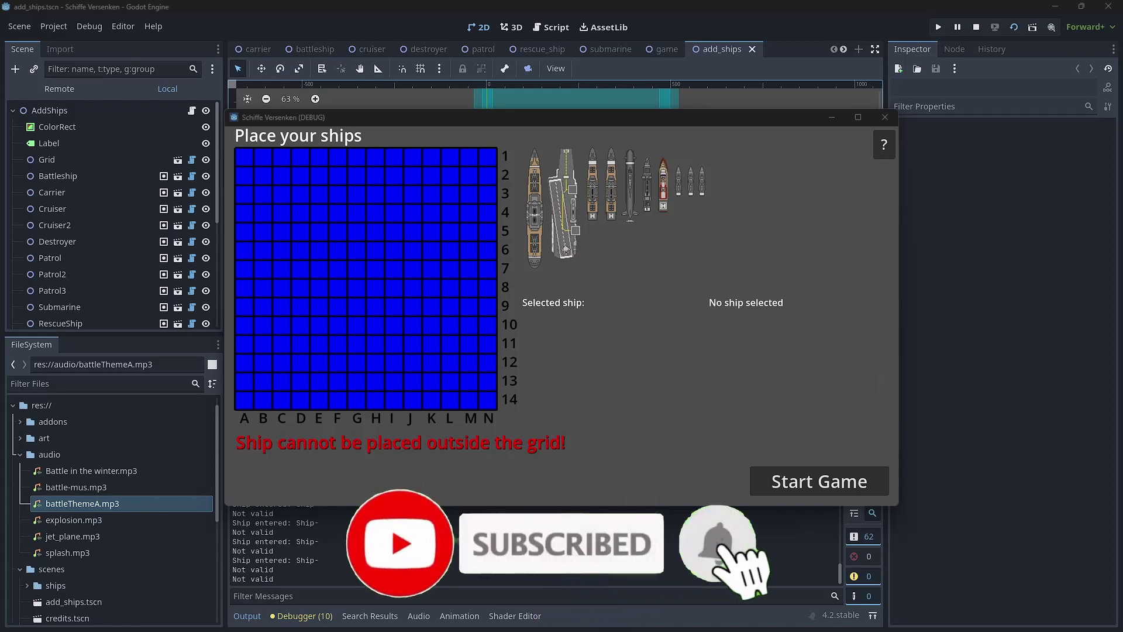
mouse_move(534, 206)
left_mouse_down()
mouse_move(506, 234)
mouse_move(339, 272)
left_mouse_up()
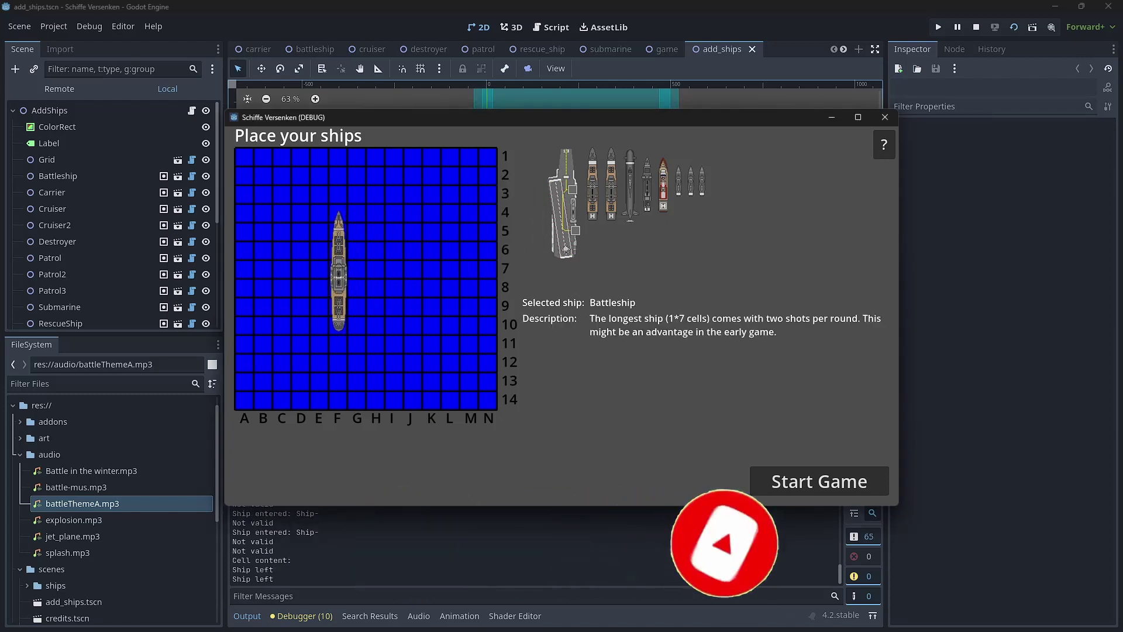
left_click_drag(339, 272, 339, 273)
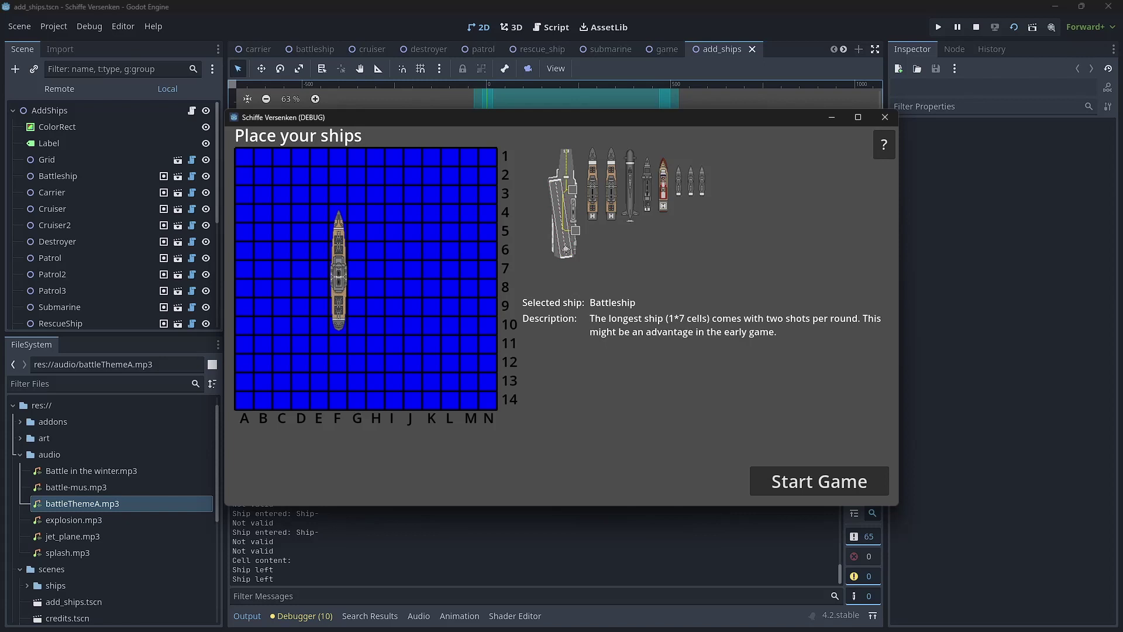
key("r")
key("r")
key("r")
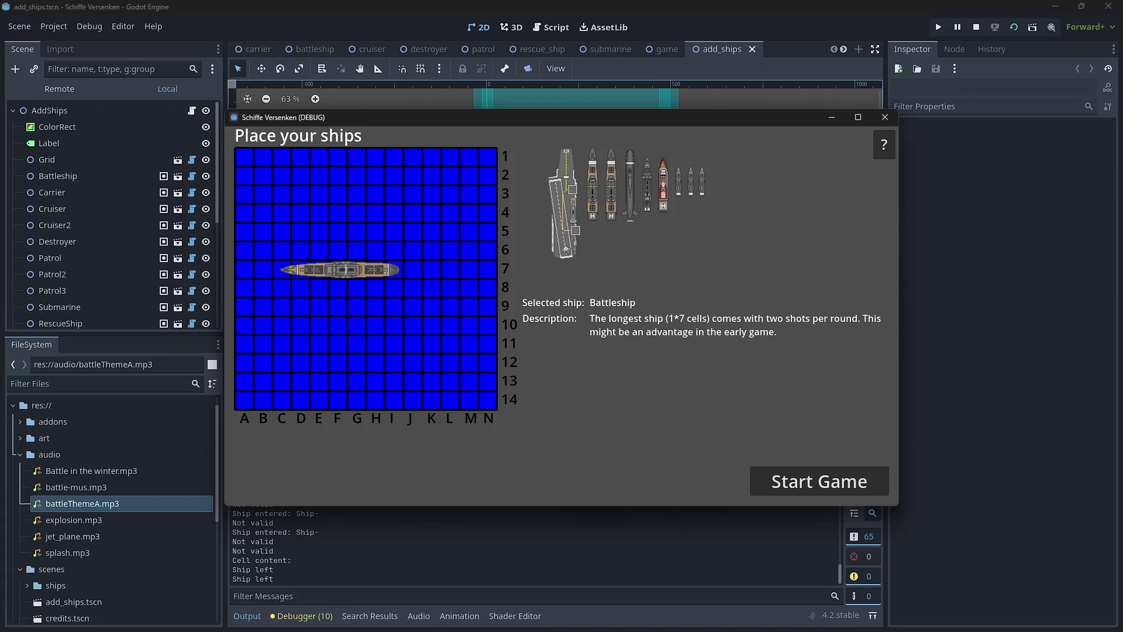
key("r")
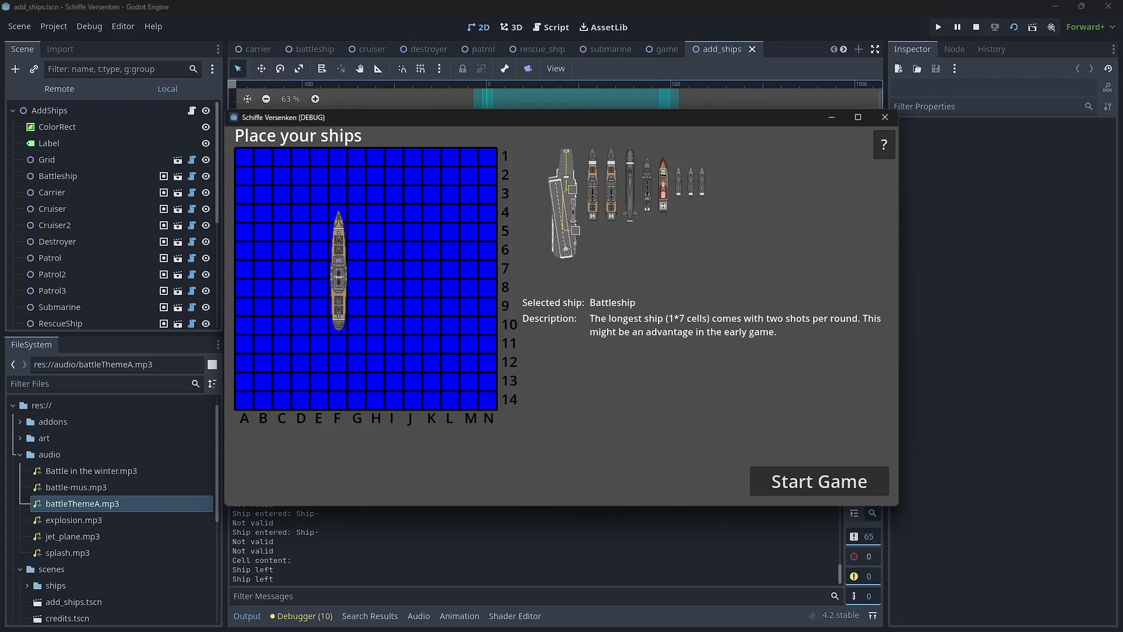
key("r")
key("r")
key("r")
key("r")
key("r")
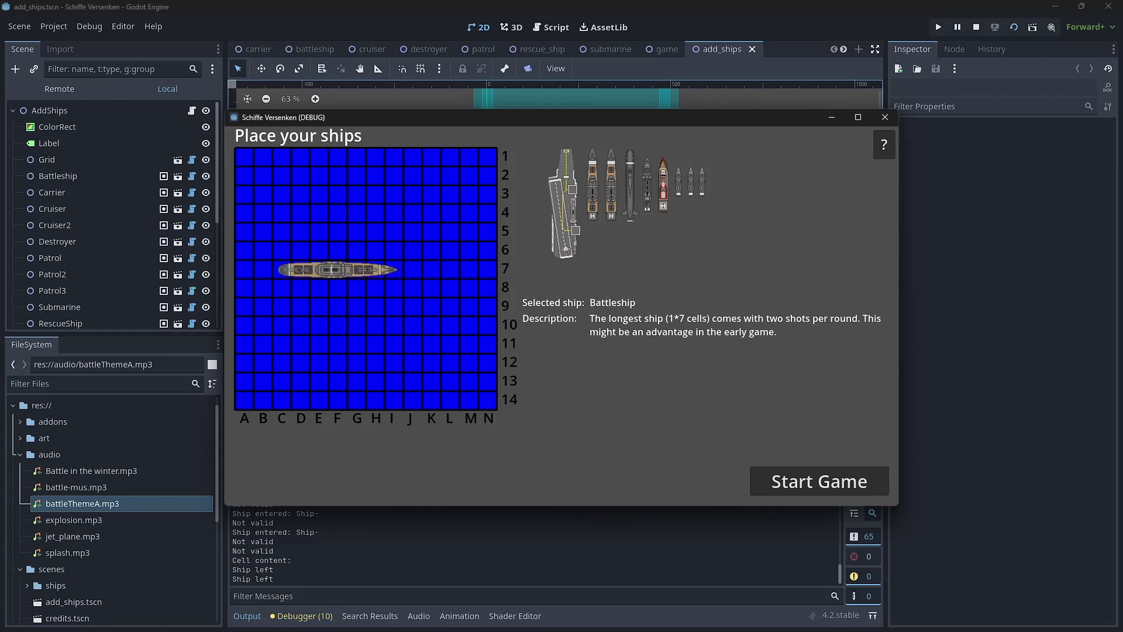
key("r")
key("r")
key("r")
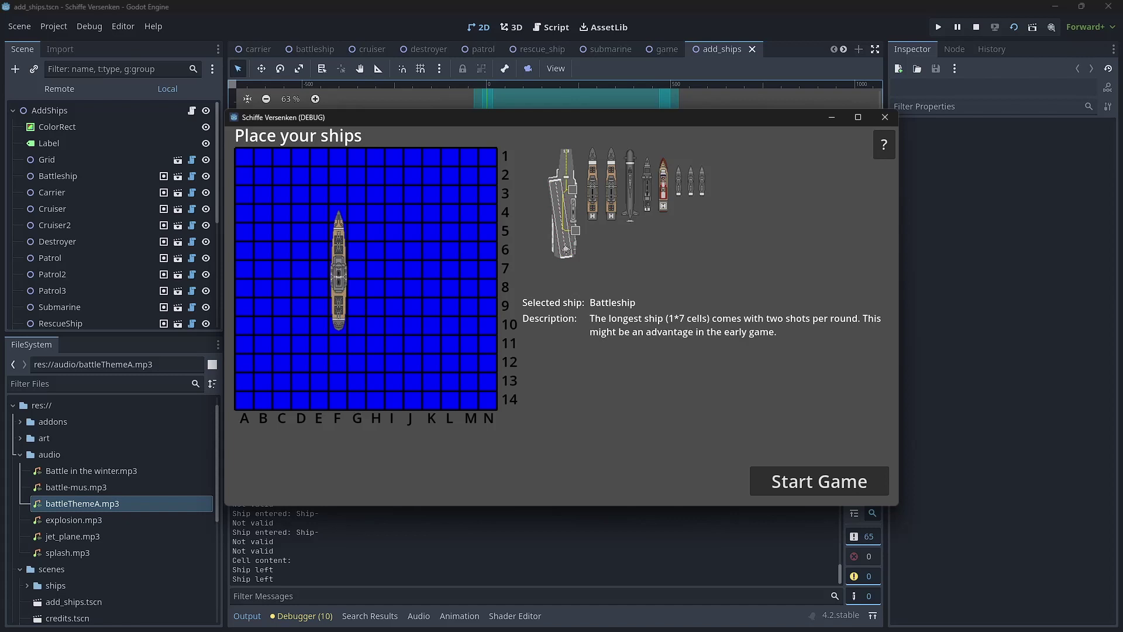
left_click_drag(339, 270, 492, 275)
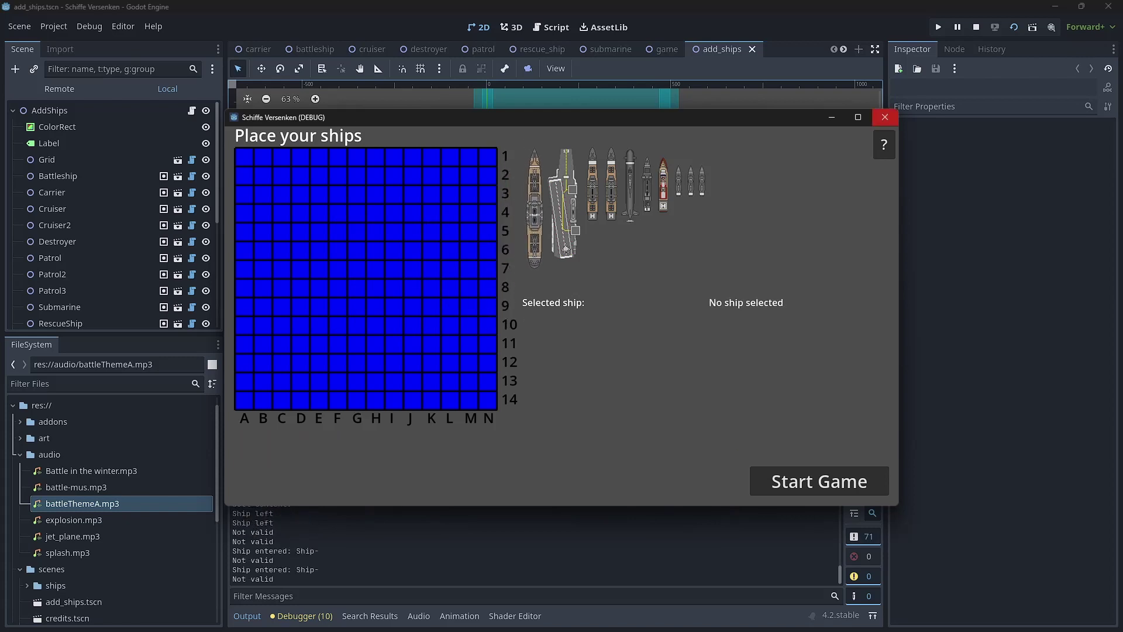
Stop the running game and open ship.gd at the rotate_ship rotation code.
left_click(885, 117)
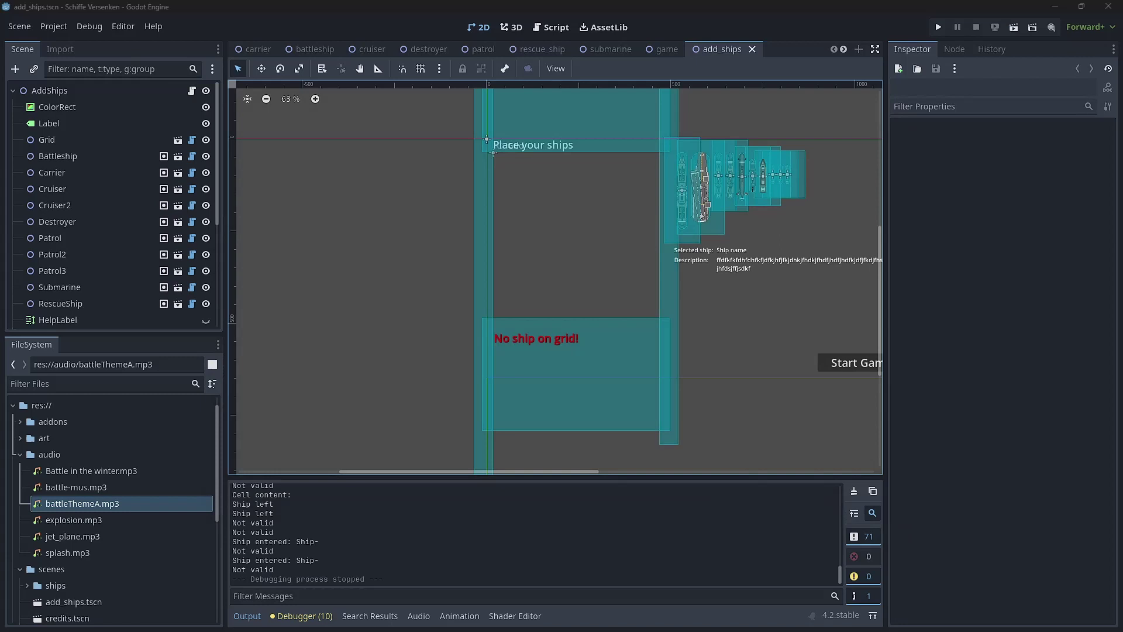
left_click(549, 27)
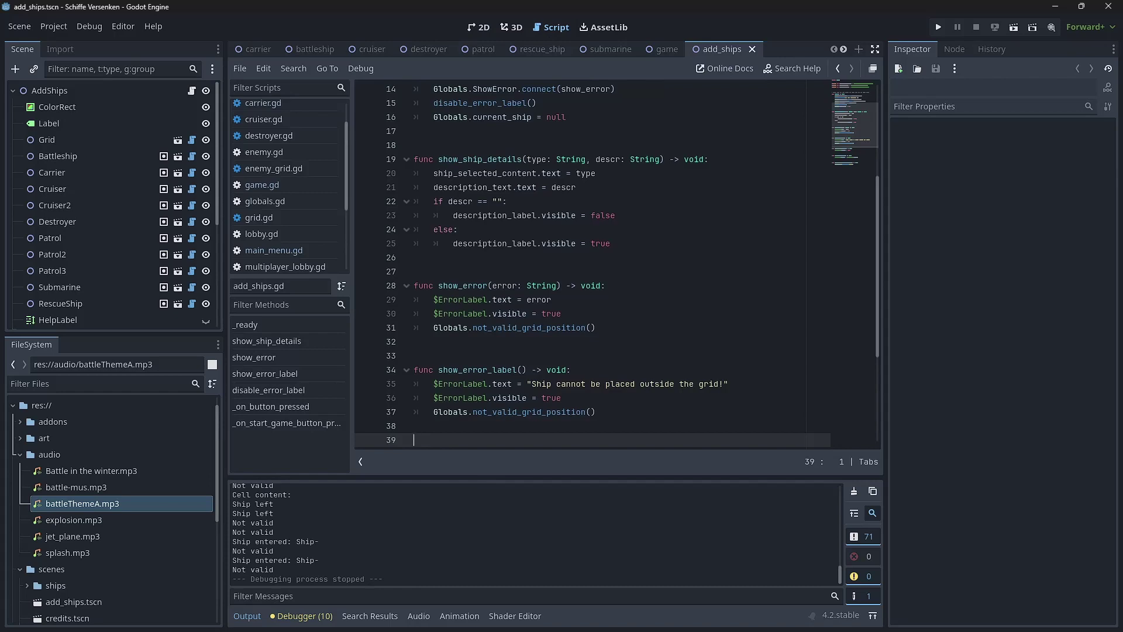
scroll(263, 245, "down", 2)
scroll(264, 246, "down", 2)
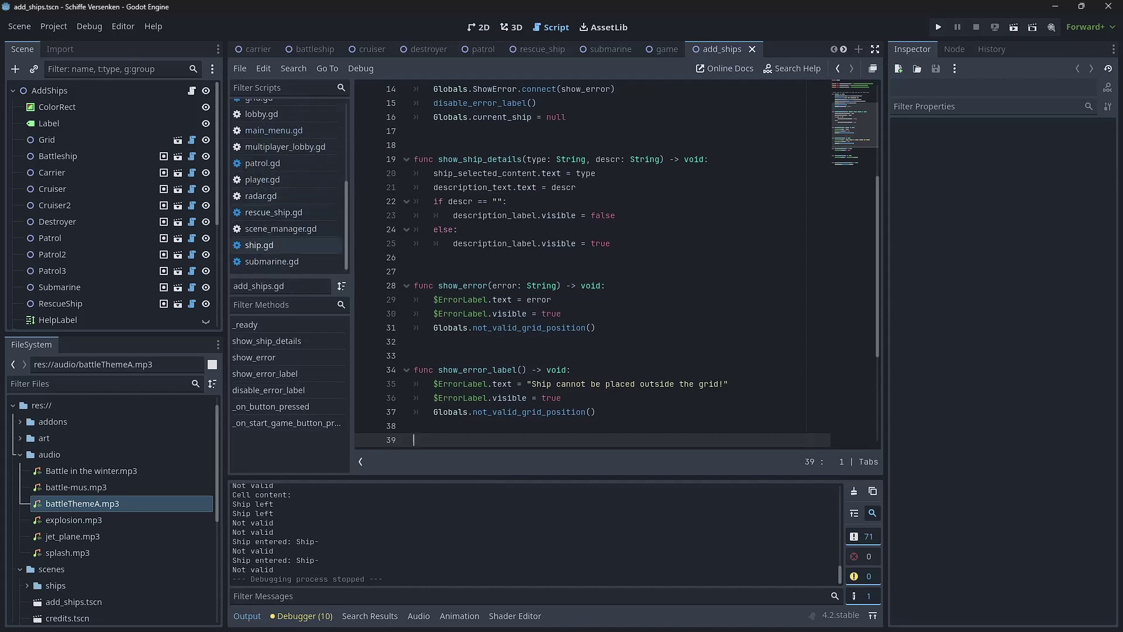
left_click(259, 245)
scroll(593, 264, "down", 4)
scroll(593, 263, "down", 3)
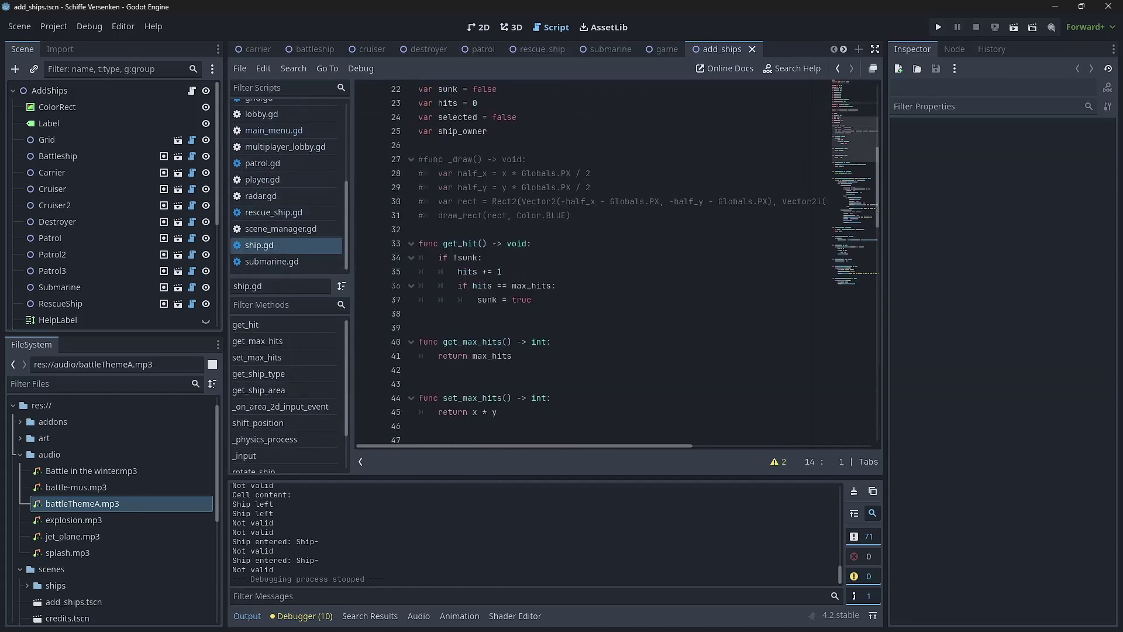
scroll(615, 264, "down", 4)
scroll(614, 264, "down", 3)
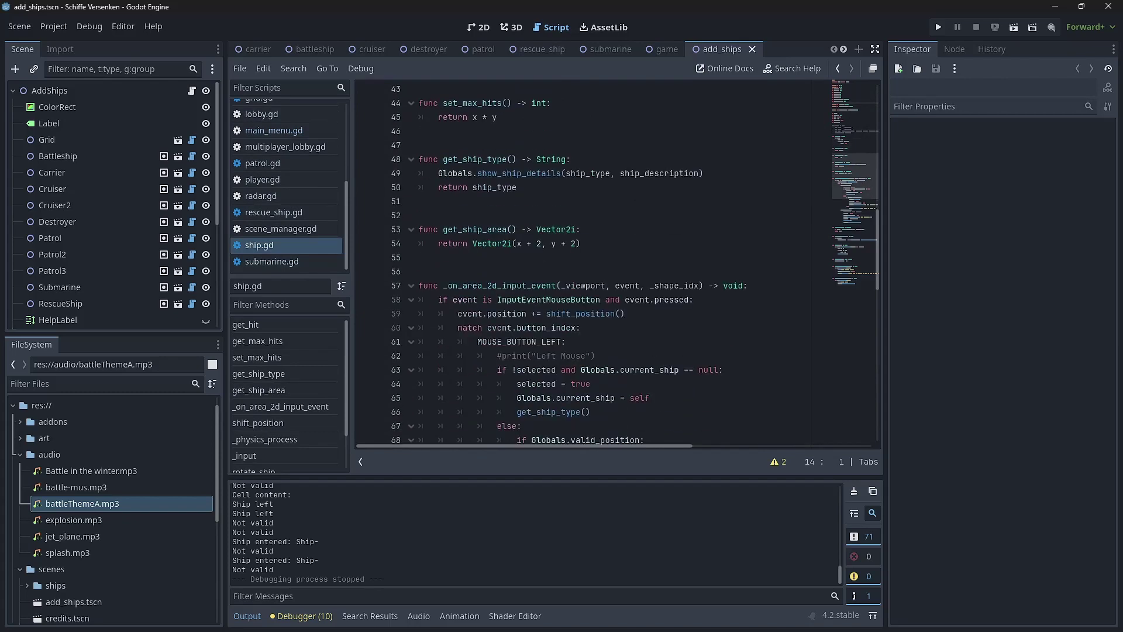
scroll(614, 264, "down", 3)
scroll(614, 264, "down", 2)
scroll(615, 263, "down", 5)
scroll(615, 264, "down", 2)
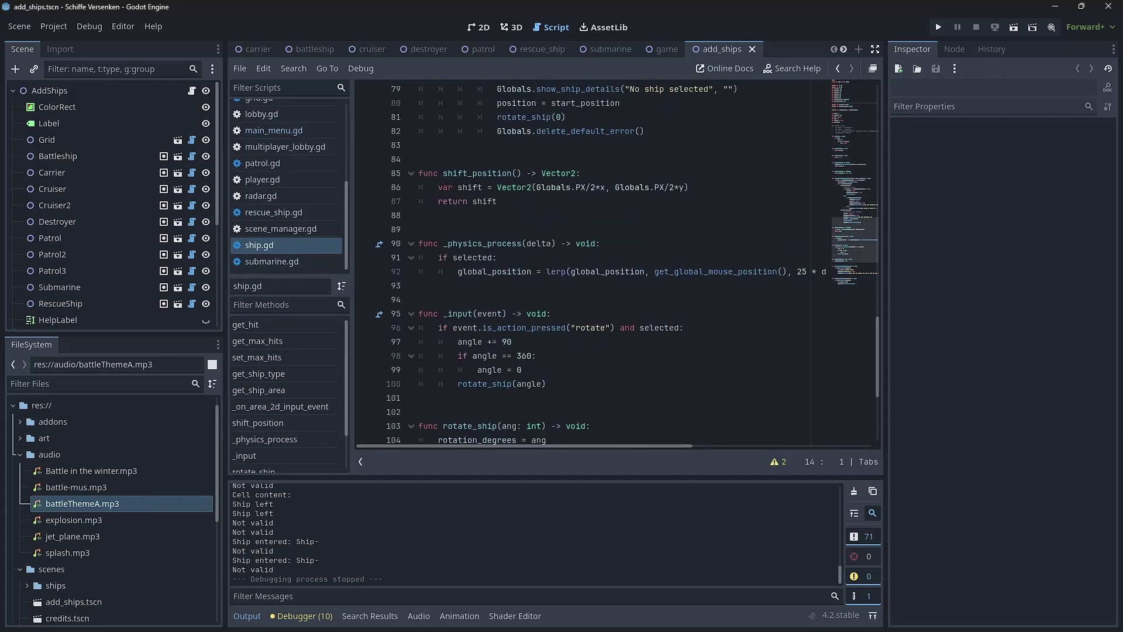
scroll(614, 263, "down", 1)
scroll(614, 264, "down", 4)
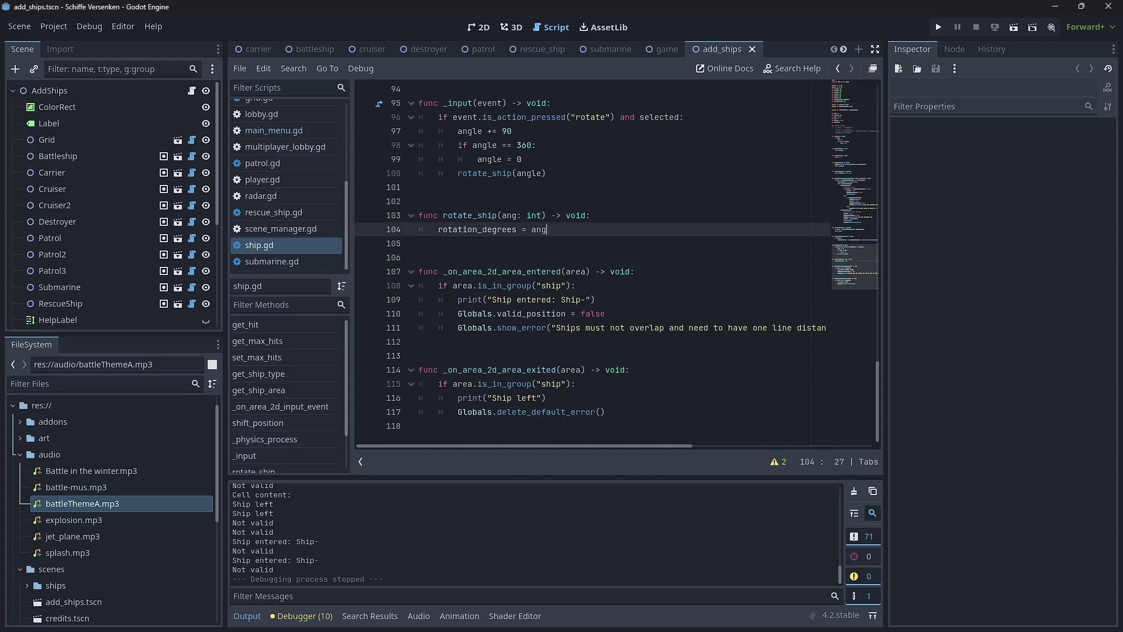
left_click_drag(546, 229, 439, 228)
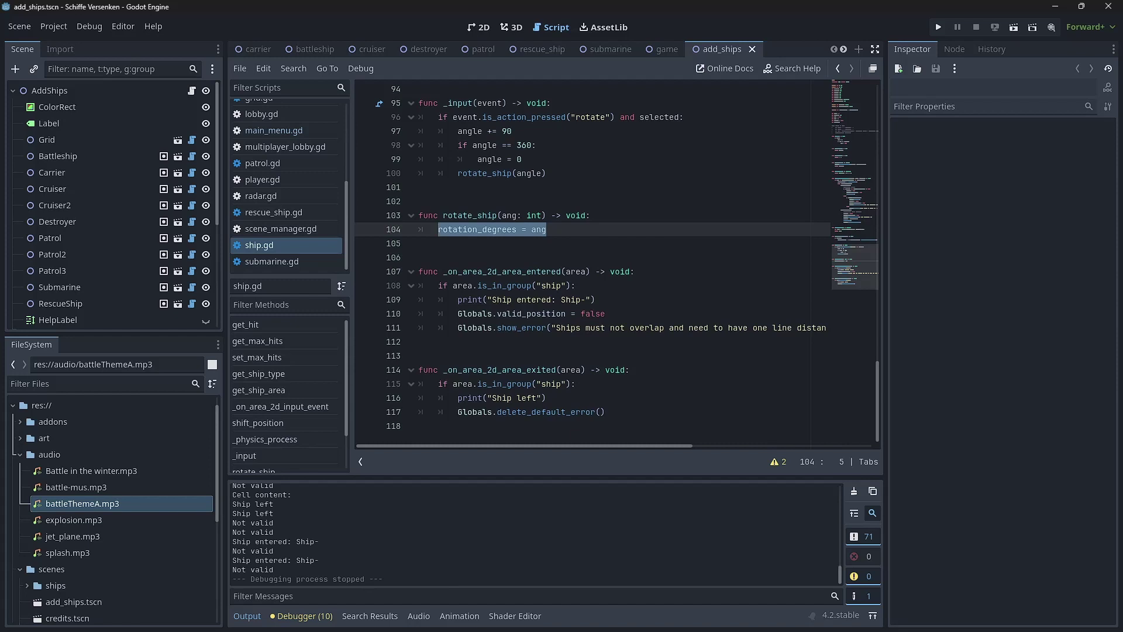
double_click(540, 230)
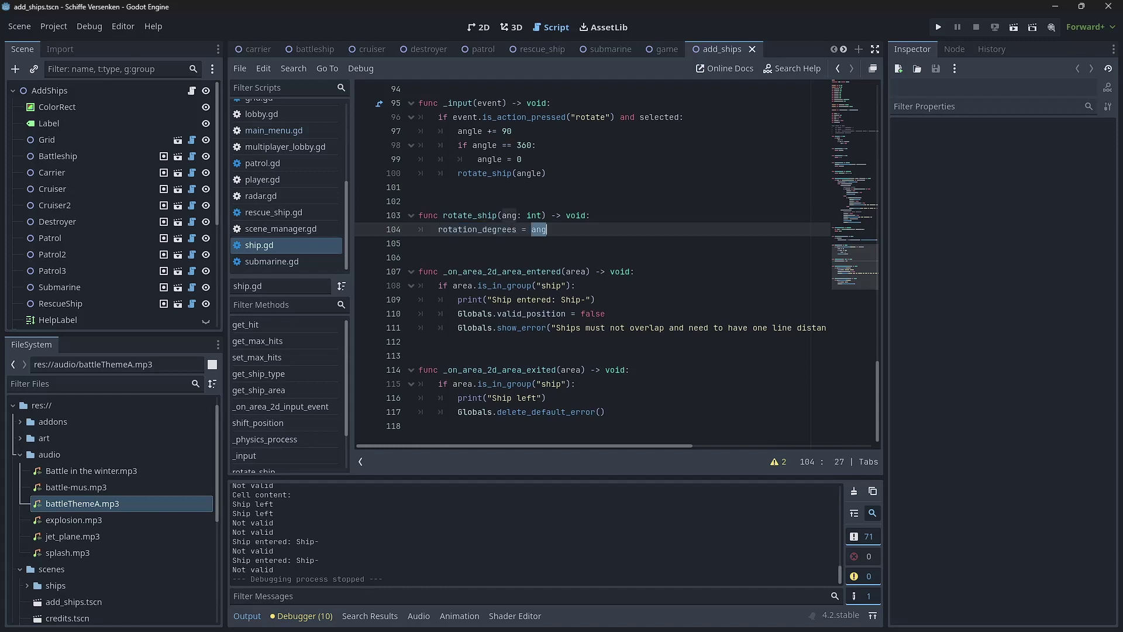
left_click_drag(457, 132, 549, 173)
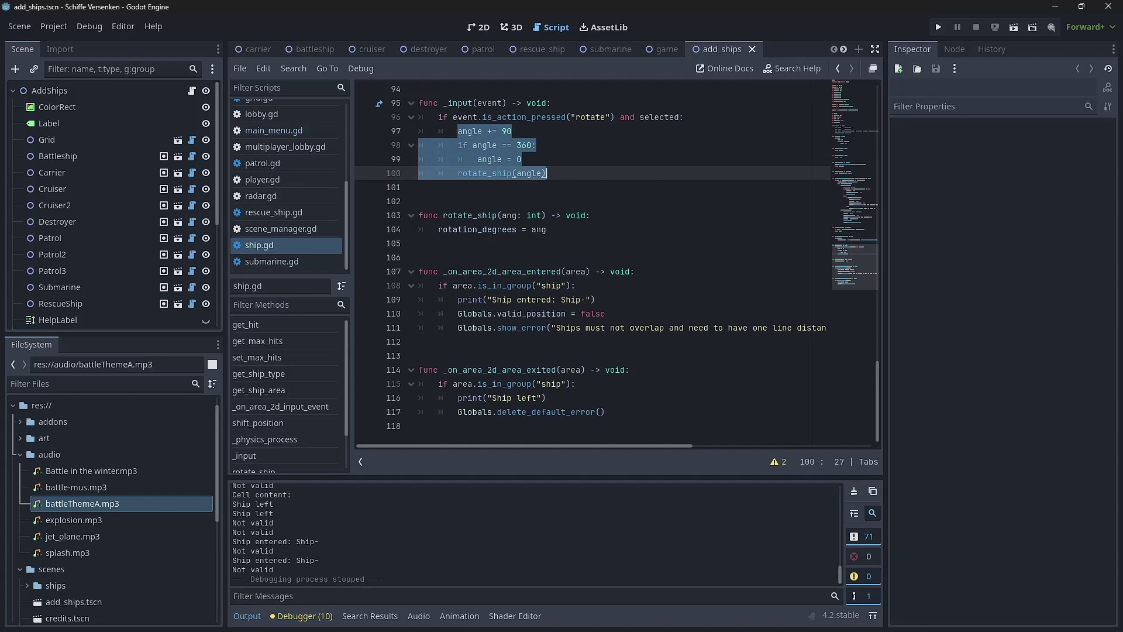
double_click(591, 117)
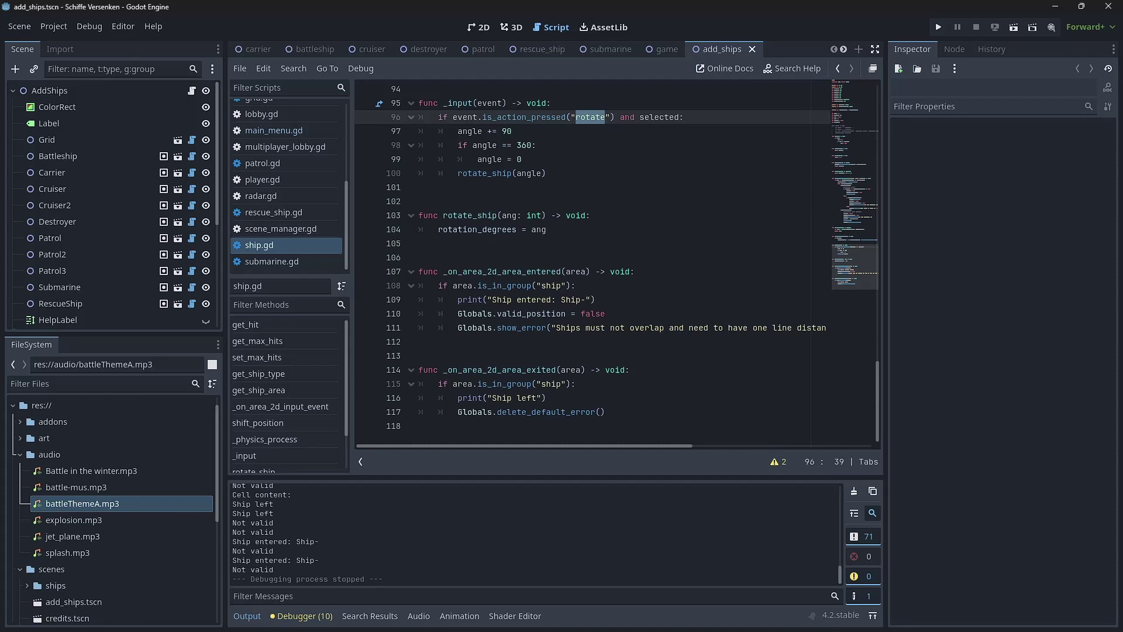
key("Down")
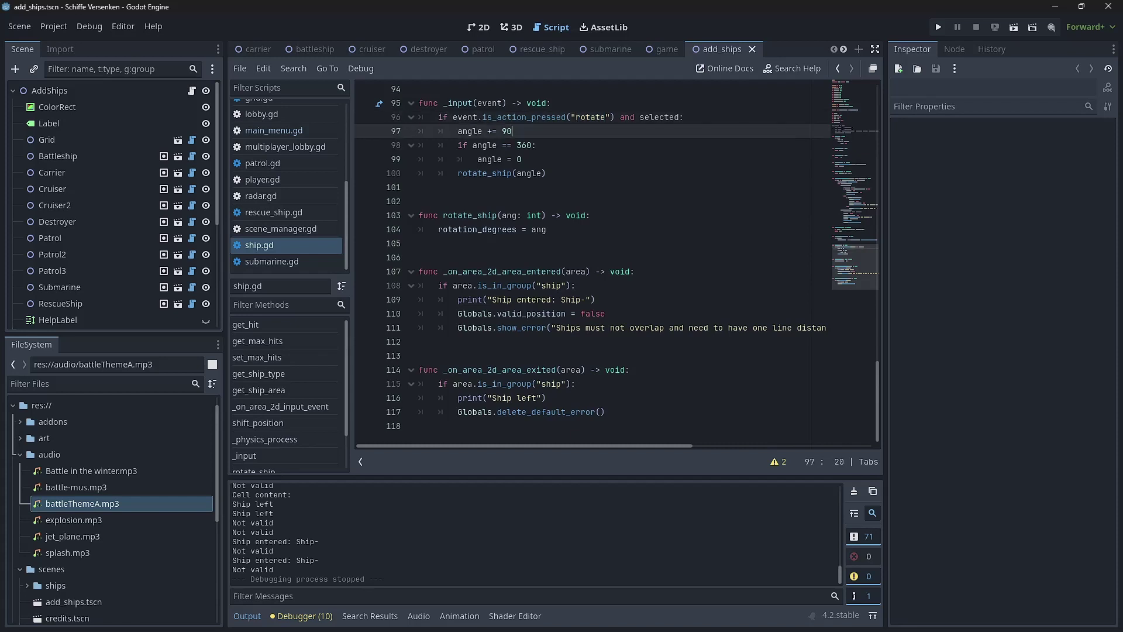
key("shift+Left")
key("shift+Left")
key("shift+Left")
key("shift+Left")
key("shift+Left")
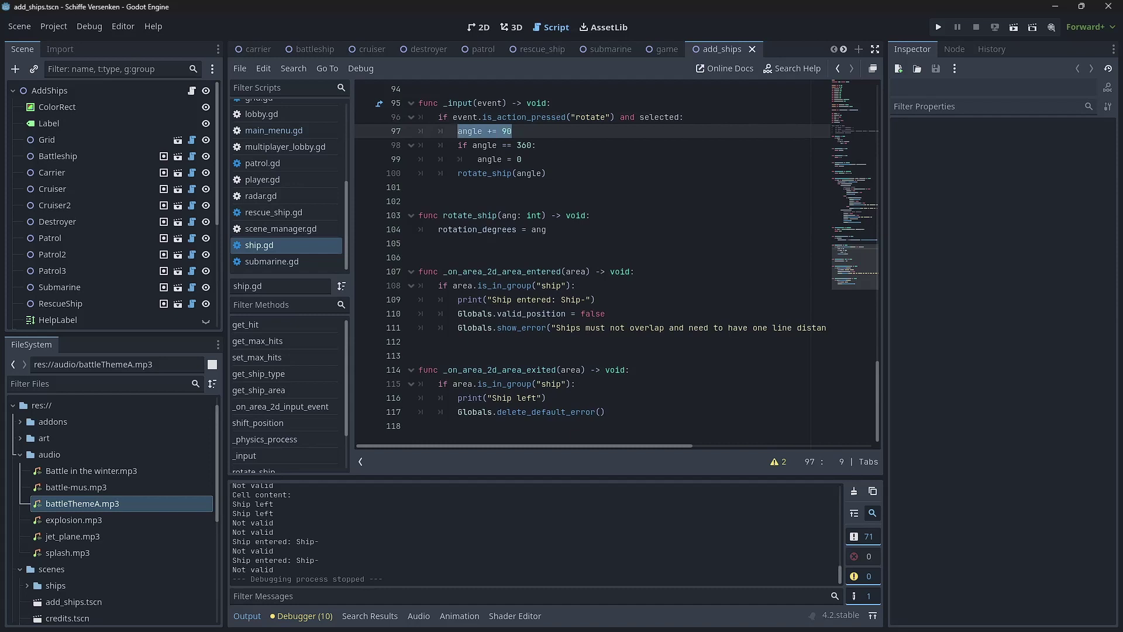
key("End")
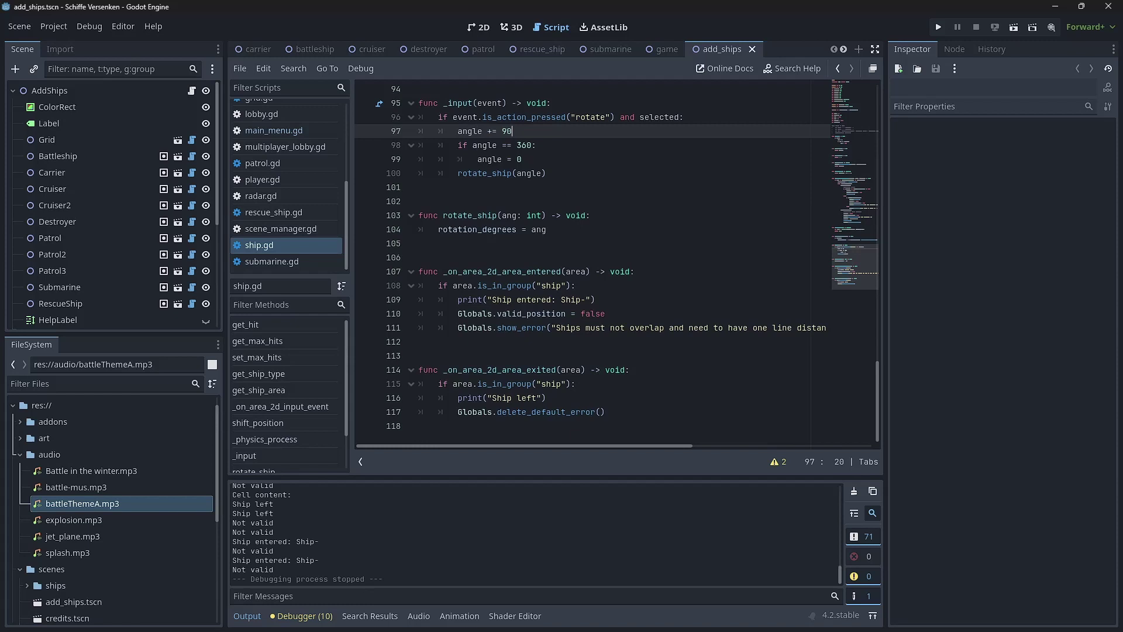
key("Down")
key("ctrl+shift+Right")
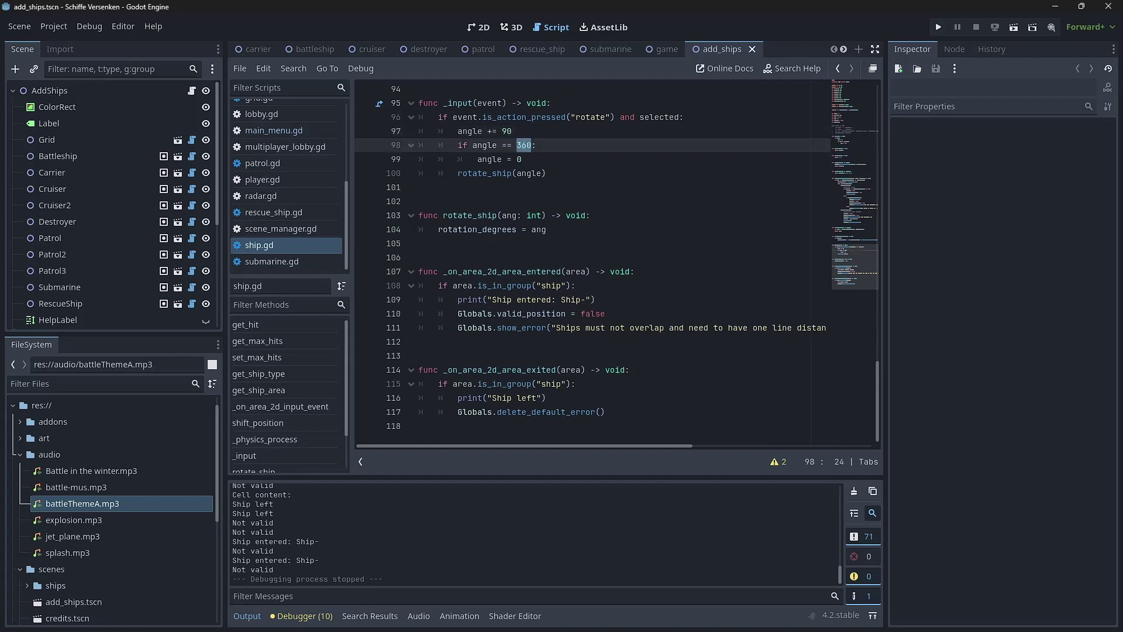
key("Down")
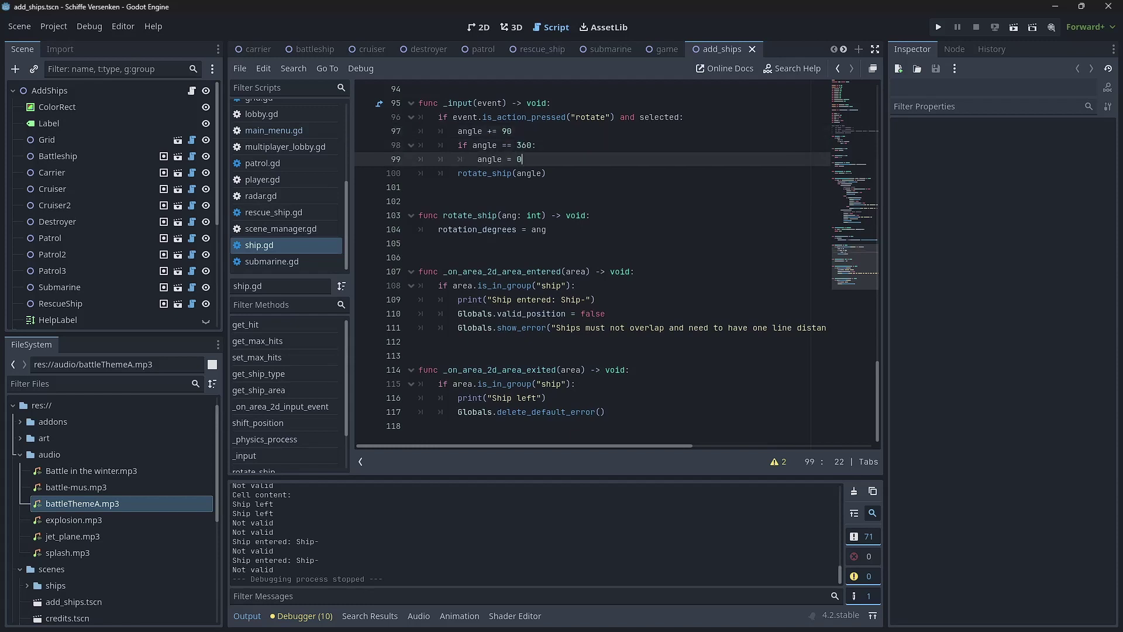
key("ctrl+shift+Left")
key("ctrl+shift+Left")
key("ctrl+shift+Left")
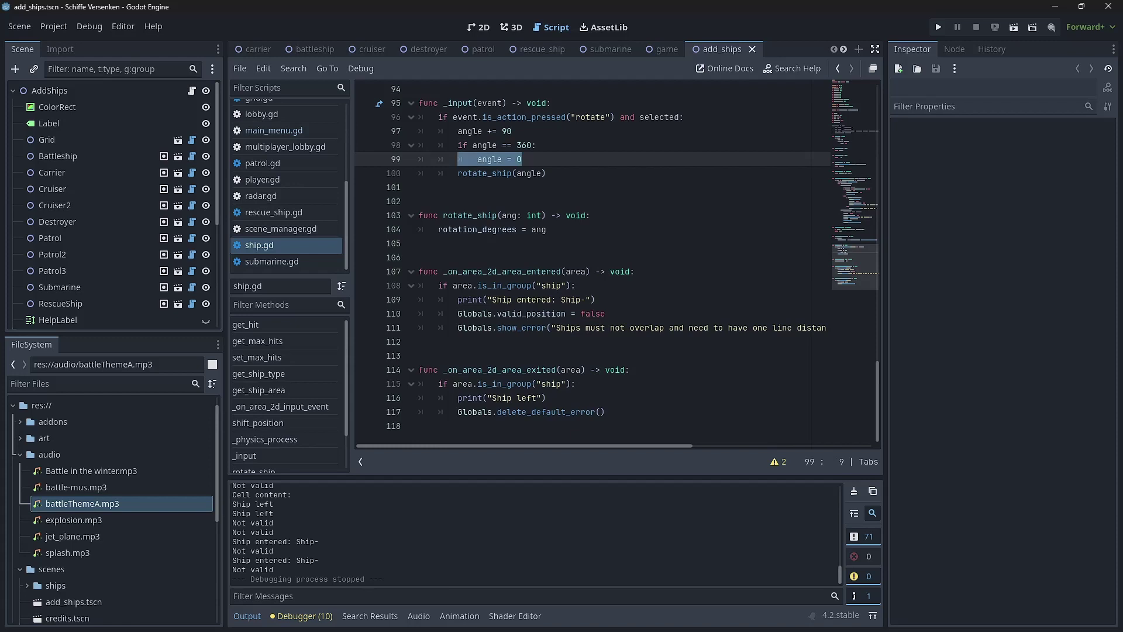
key("End")
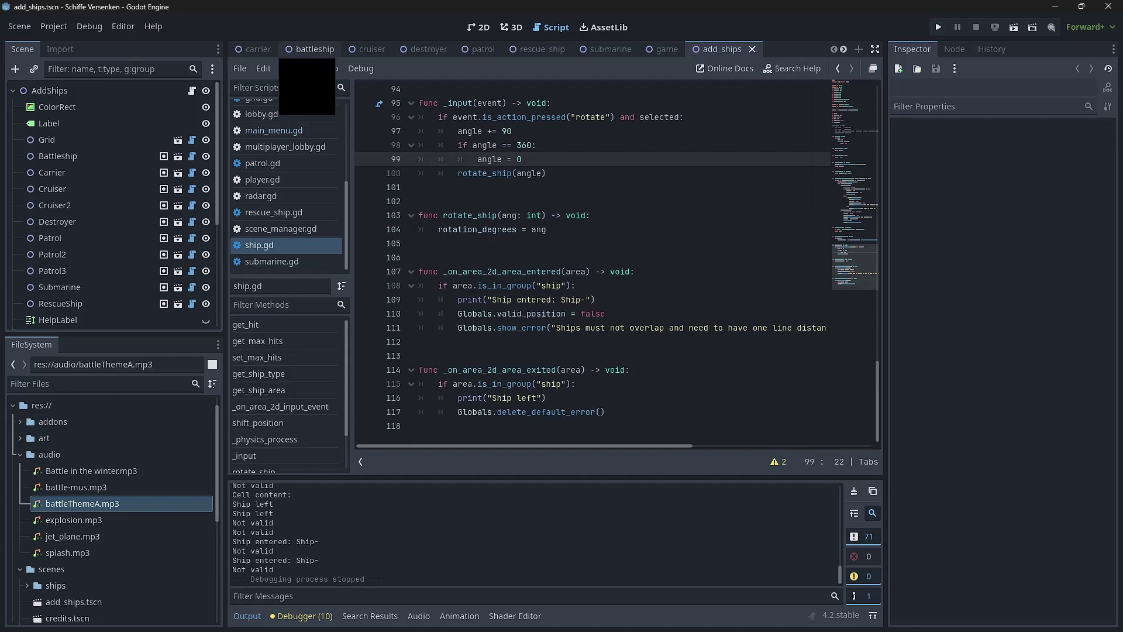
Open the battleship scene tab in the 2D view with Ctrl+F1.
left_click(315, 48)
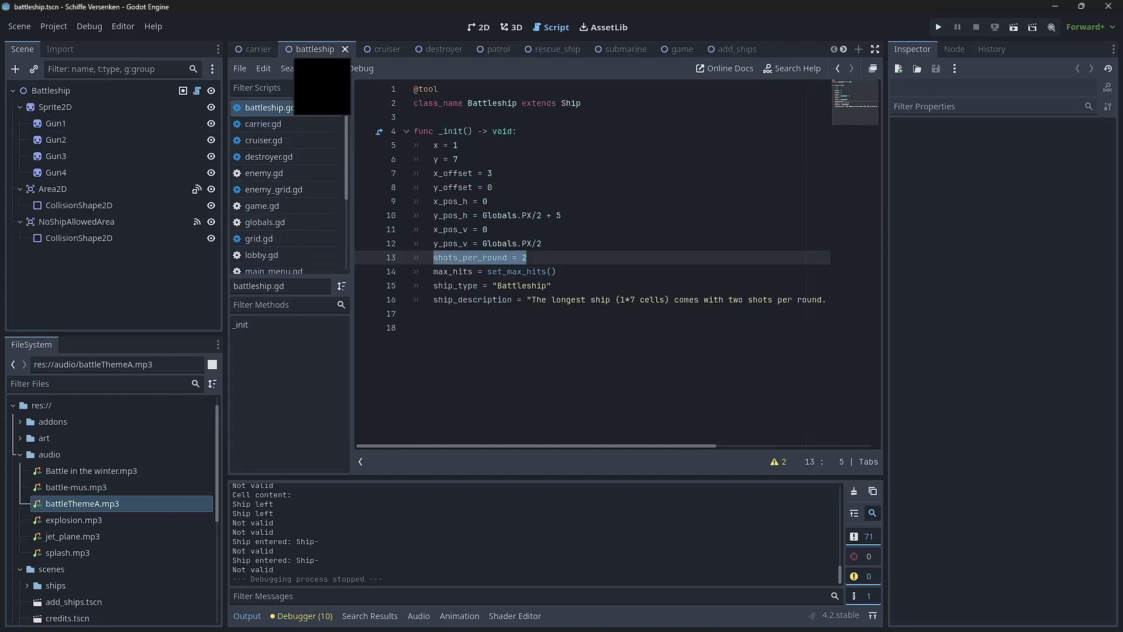
key("ctrl+F1")
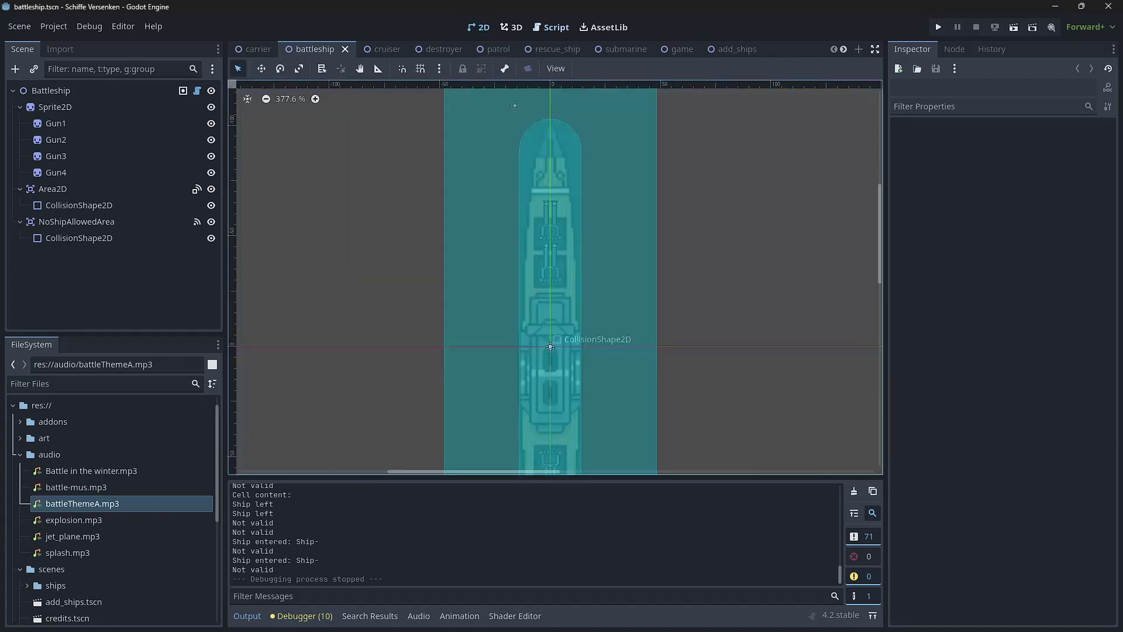
scroll(545, 150, "down", 1)
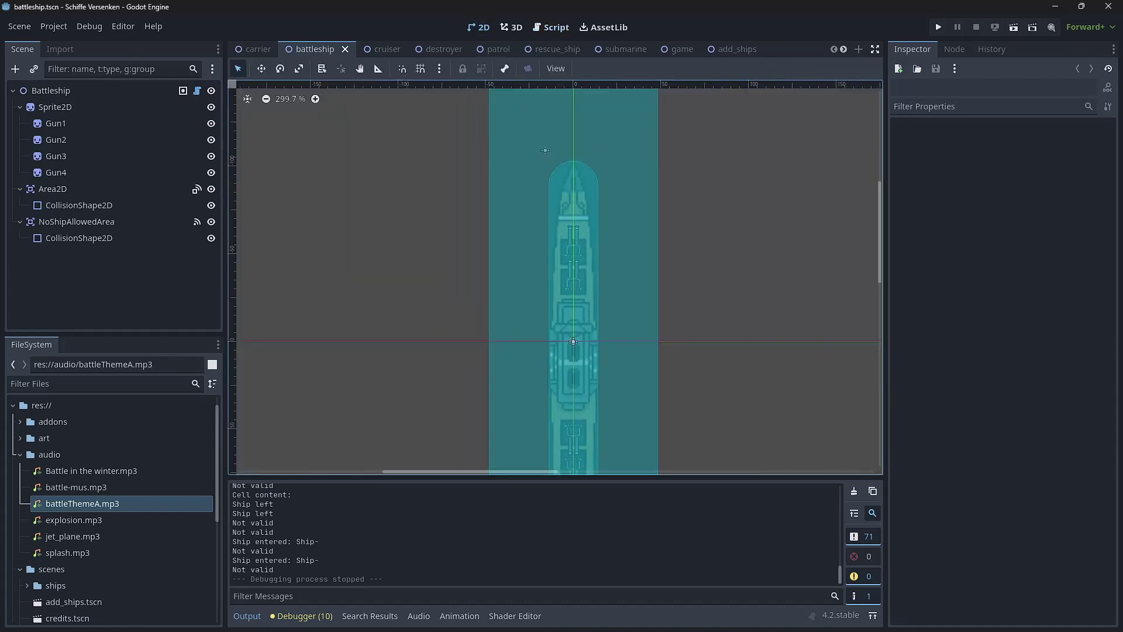
scroll(545, 150, "down", 3)
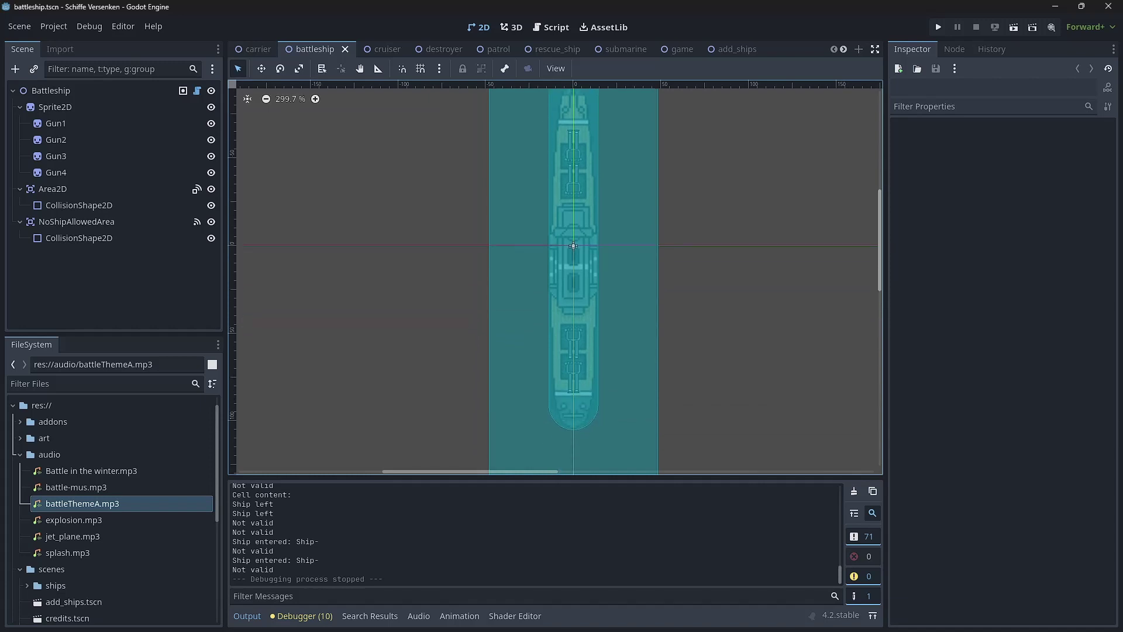
scroll(565, 101, "up", 1)
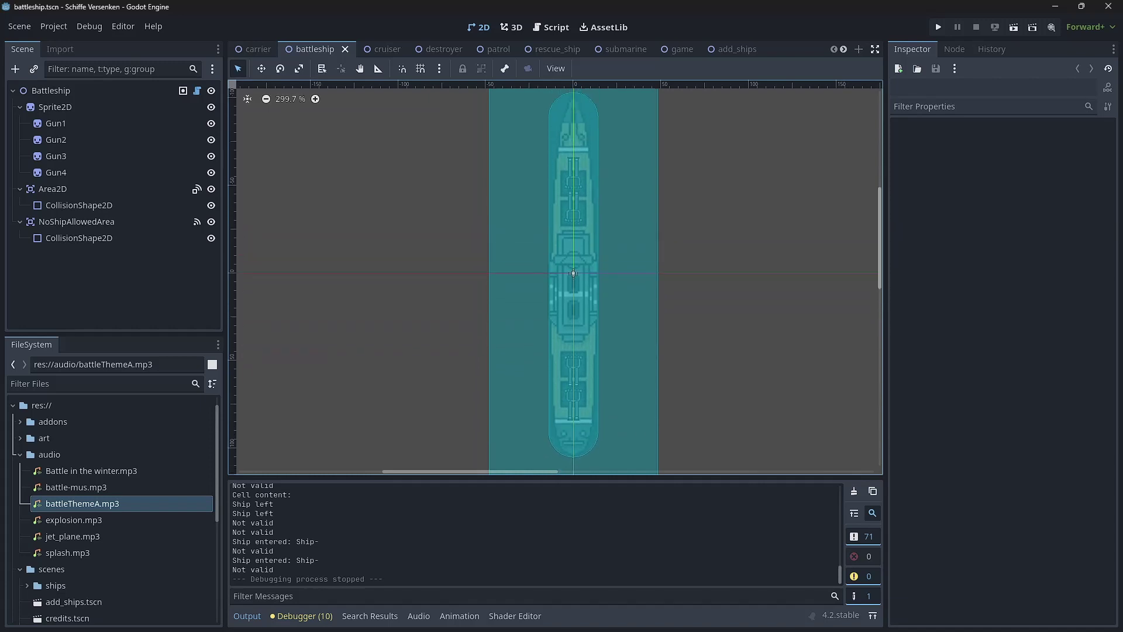
scroll(565, 101, "down", 1)
scroll(565, 101, "down", 1)
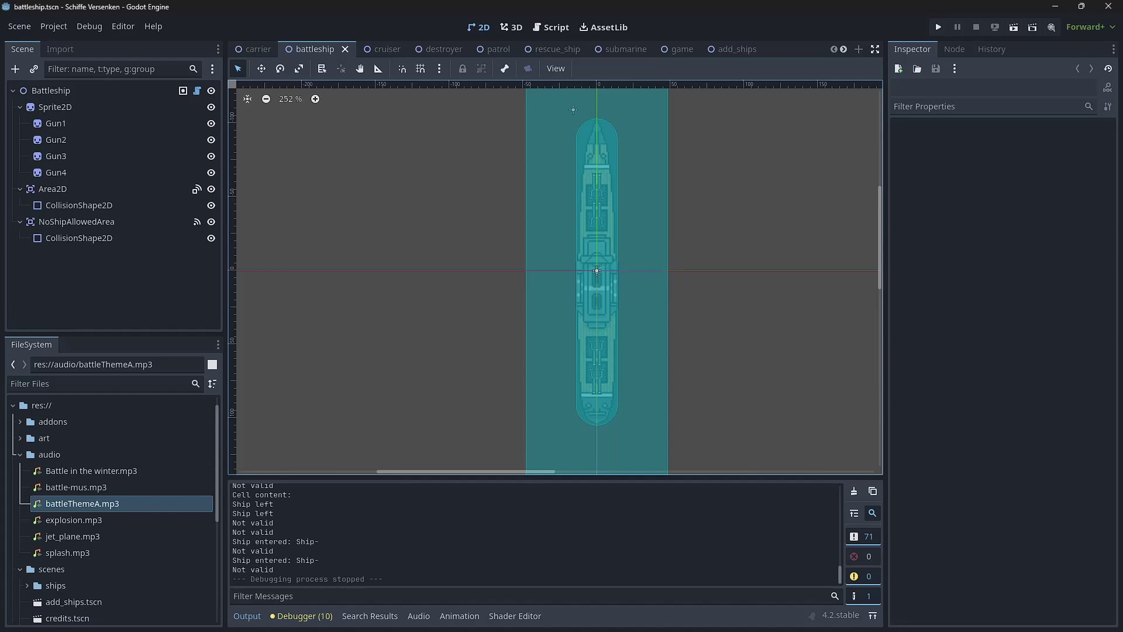
scroll(620, 257, "down", 1)
scroll(620, 257, "down", 1)
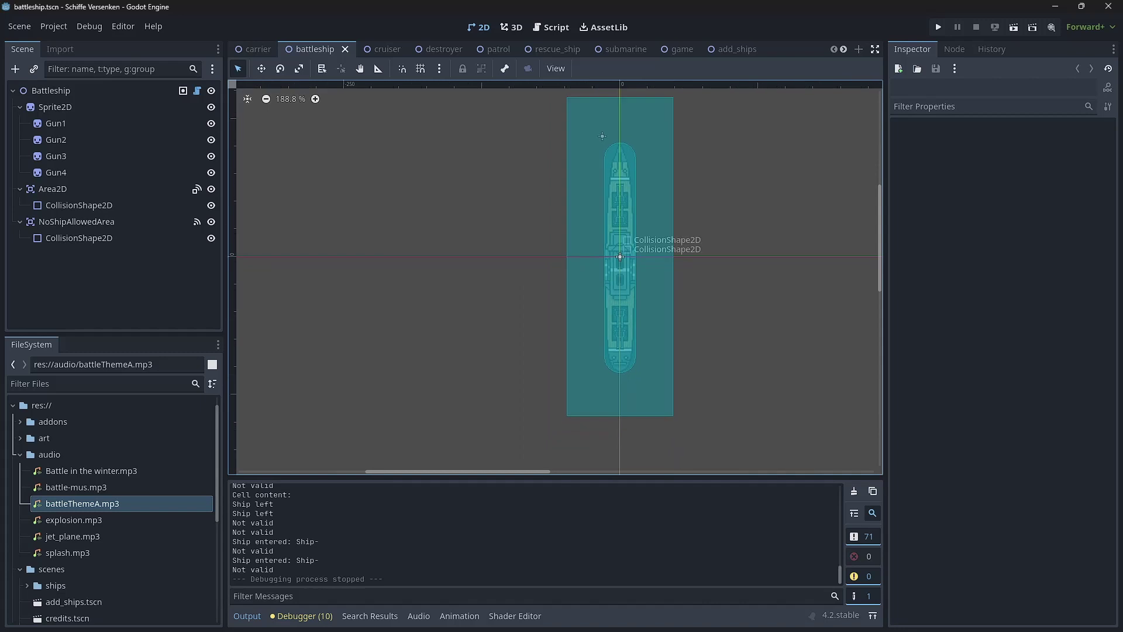
Try moving the NoShipAllowedArea collision rectangle, undo it, then nudge it slightly.
left_click_drag(620, 257, 688, 376)
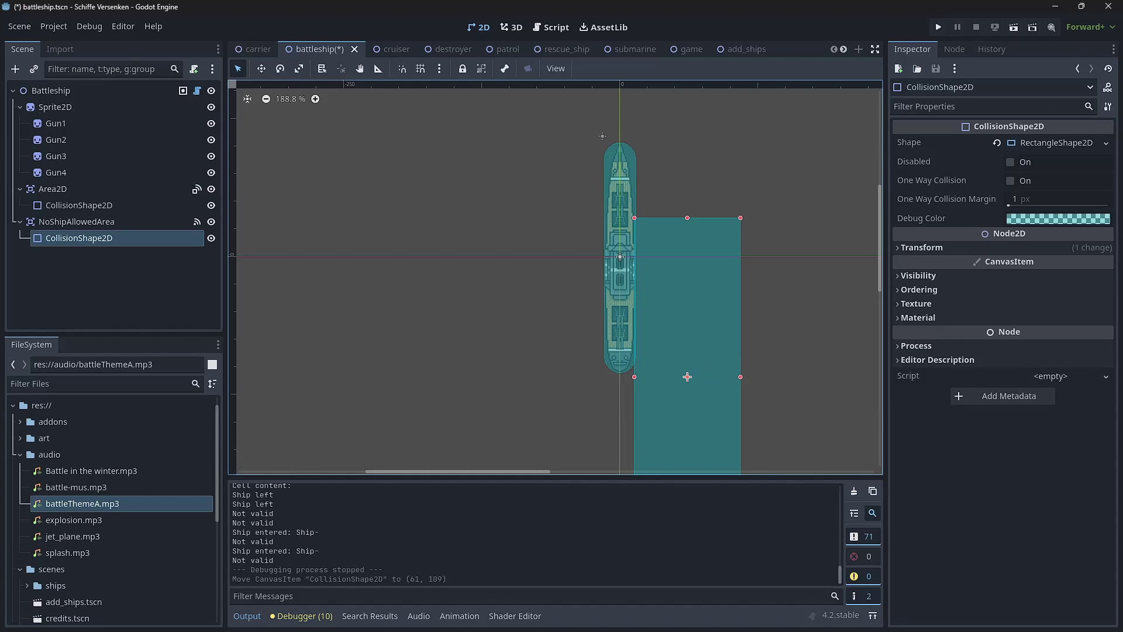
key("ctrl+z")
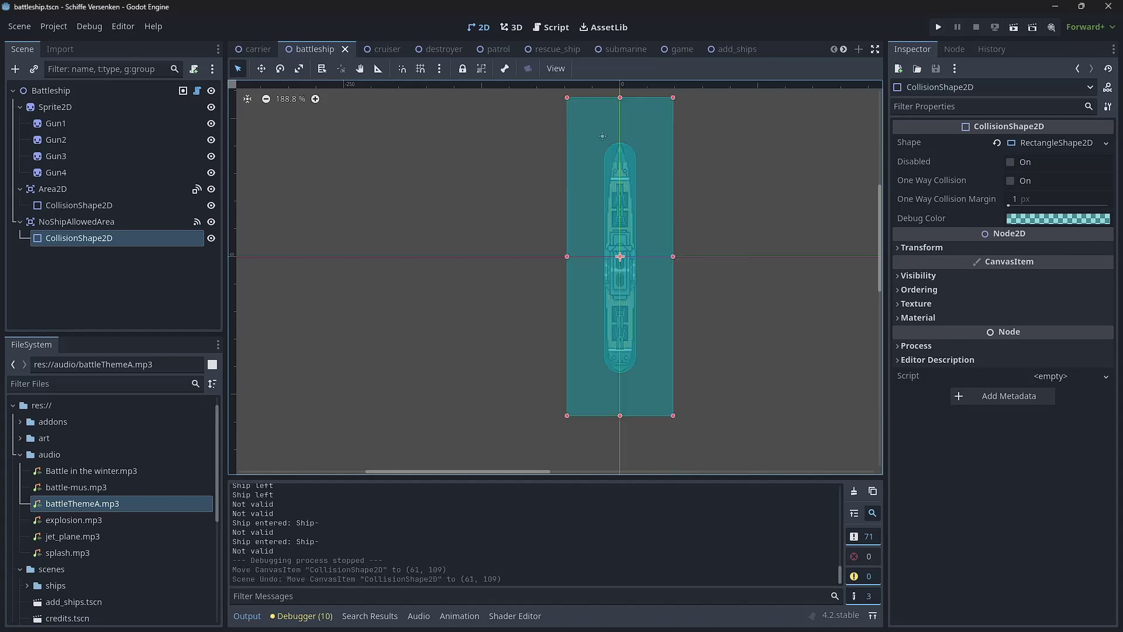
left_click(623, 233)
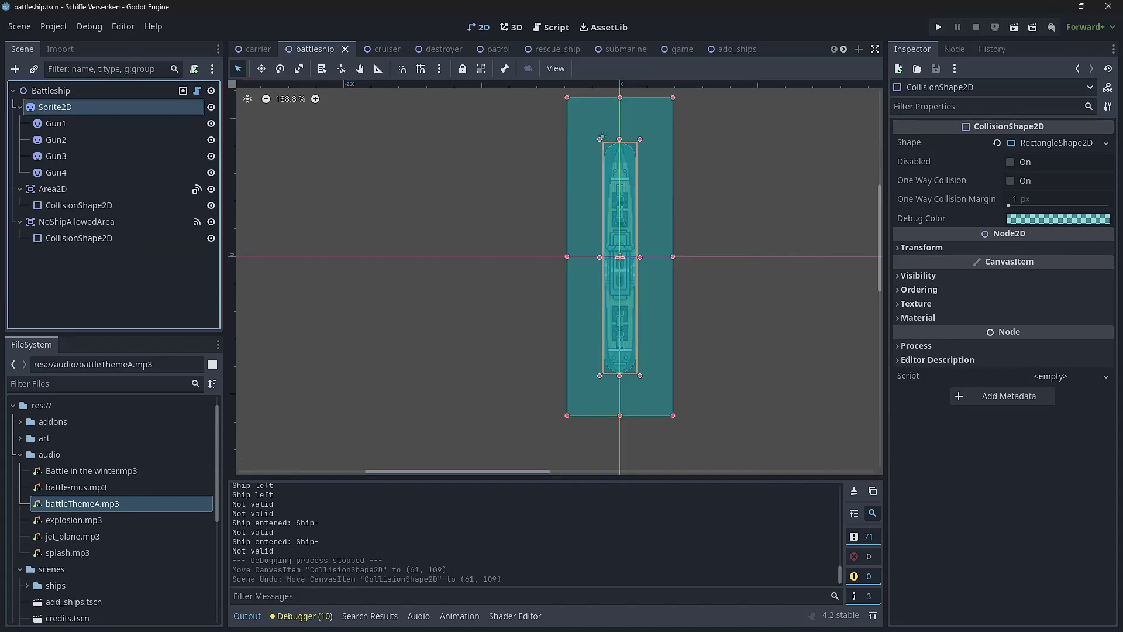
left_click(619, 258)
left_click_drag(619, 257, 613, 263)
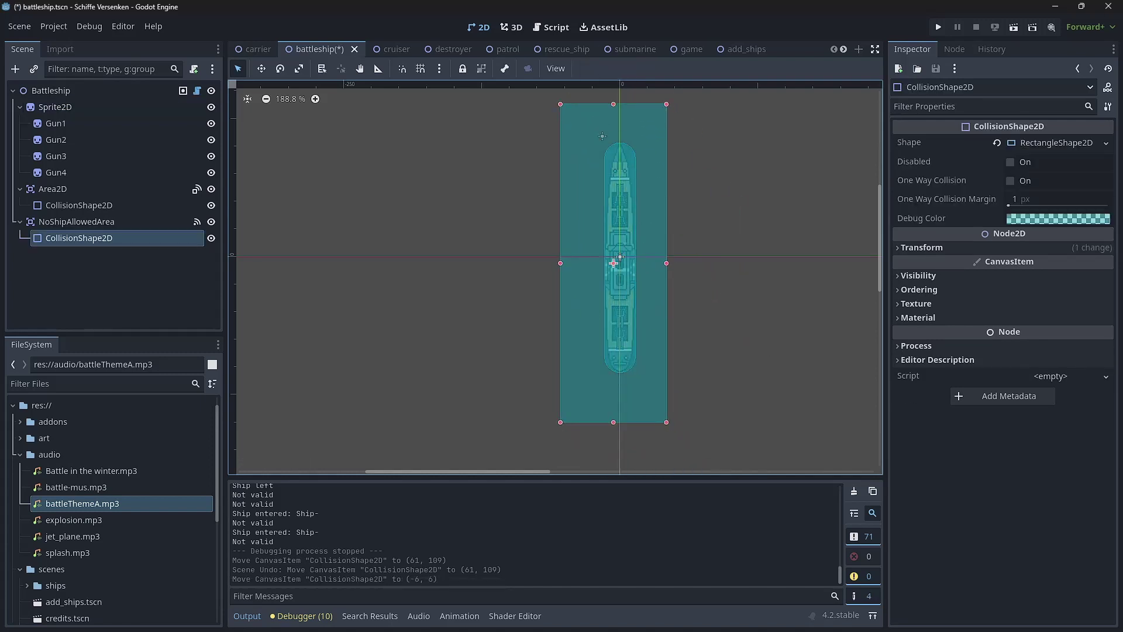
Move Sprite2D down to (16, 105), save the battleship scene, and run the game.
left_click(55, 106)
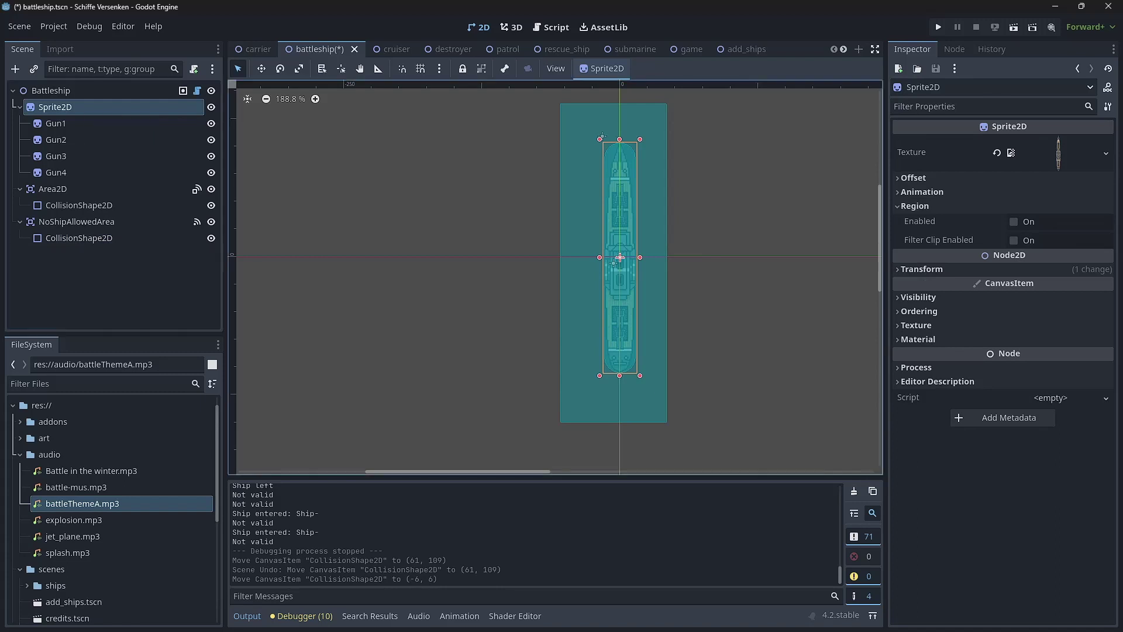
mouse_move(619, 258)
left_mouse_down()
mouse_move(697, 377)
mouse_move(637, 372)
left_mouse_up()
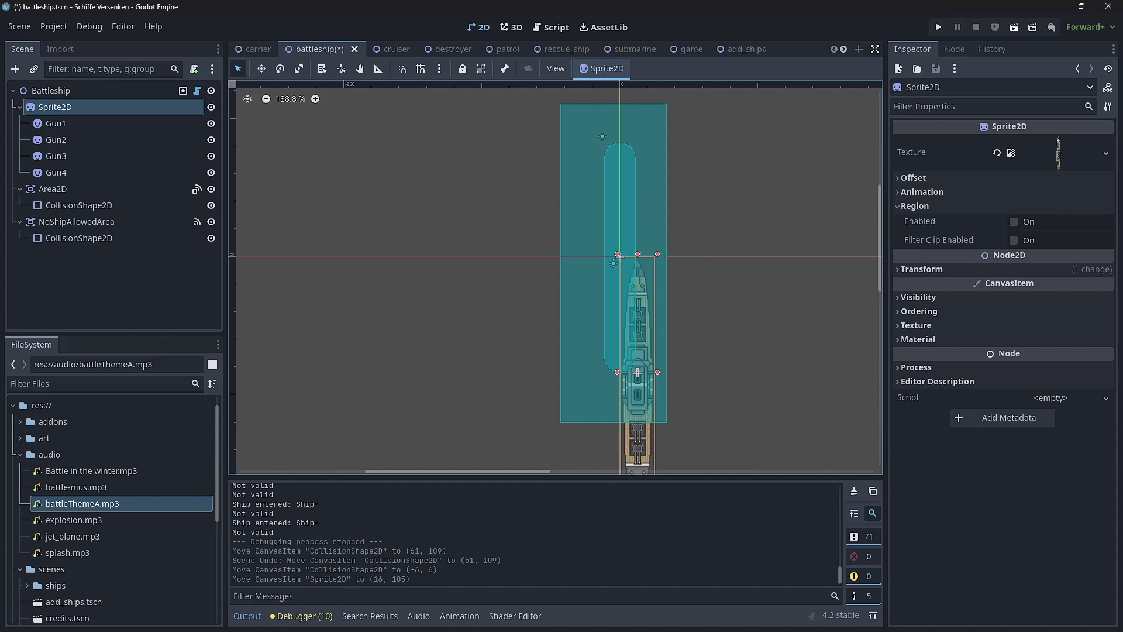
key("ctrl+s")
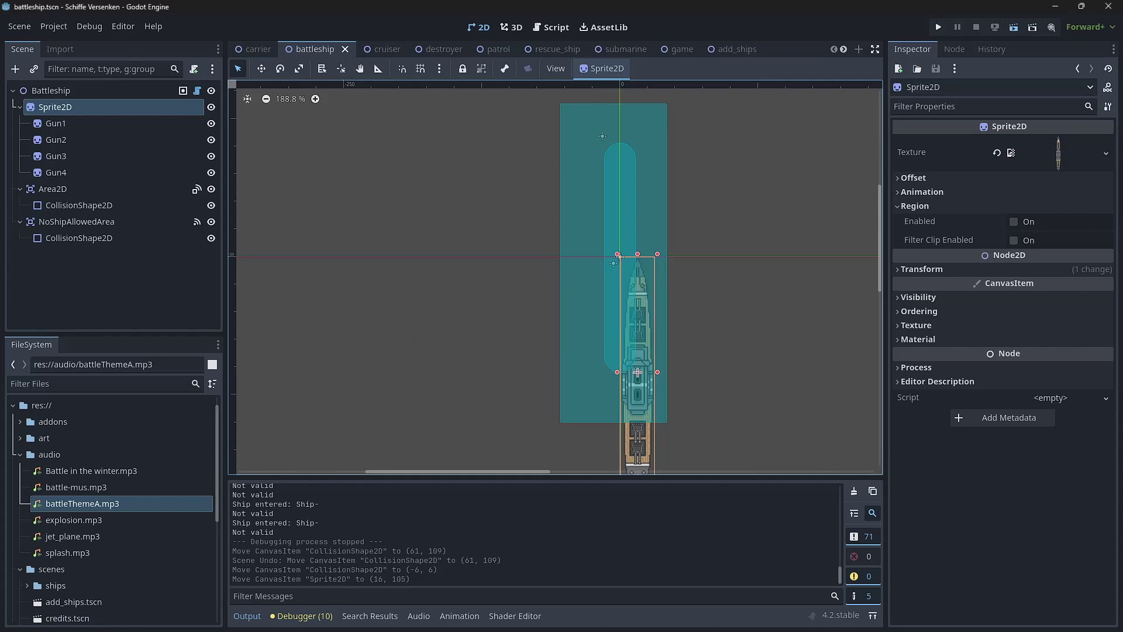
key("F5")
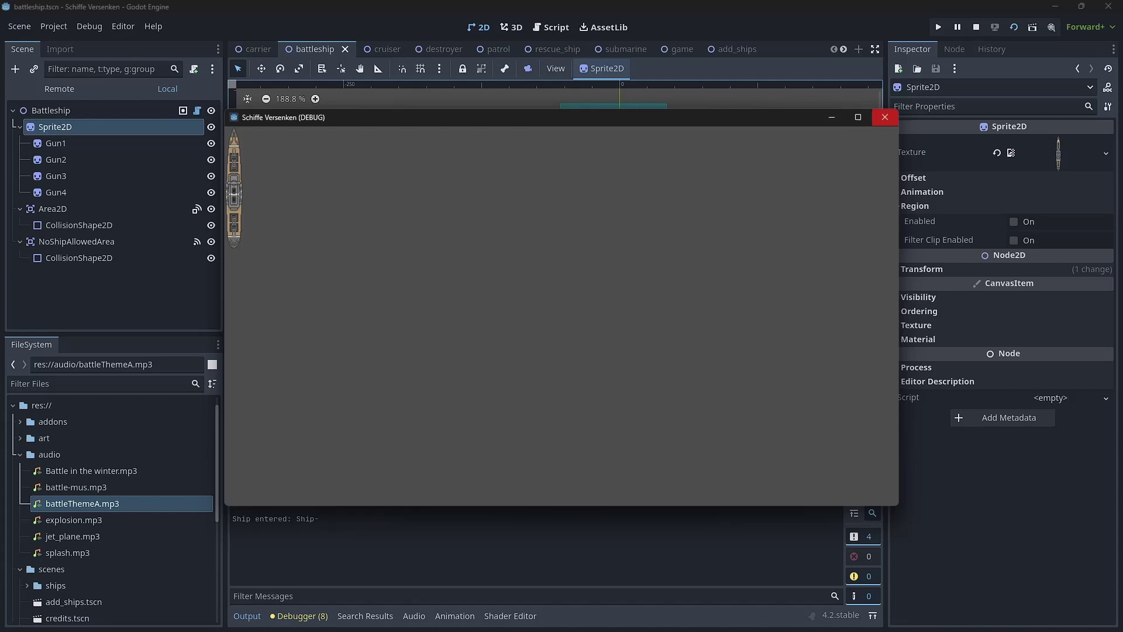
Close the debug game window showing the battleship in the top-left corner.
left_click(884, 117)
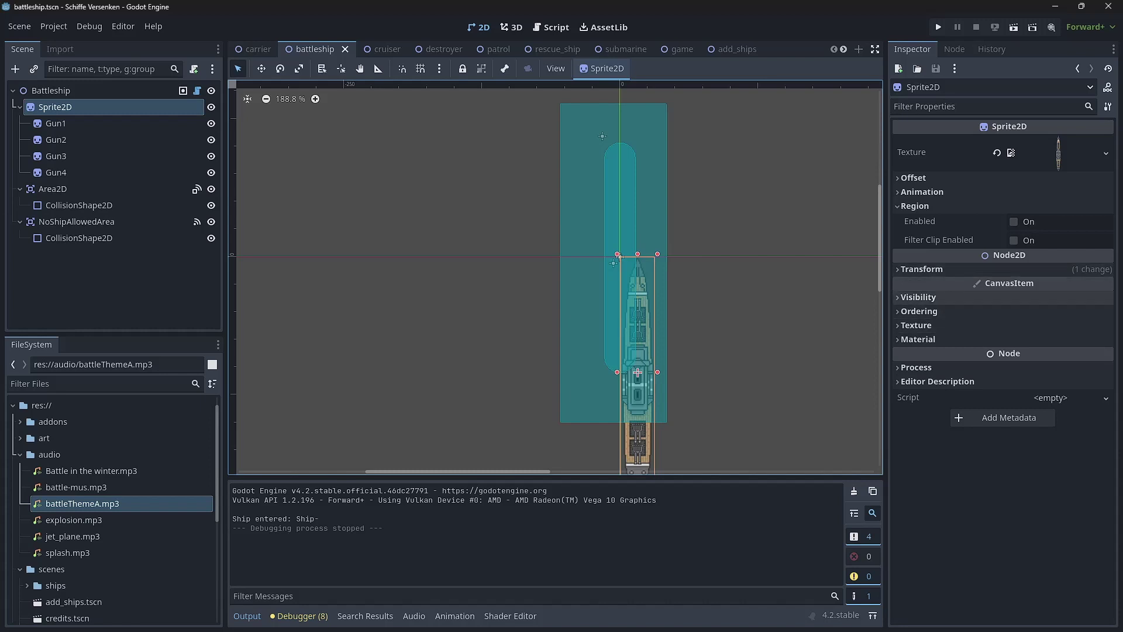
Expand Transform and set the sprite's rotation to 90, 180, then 270 degrees.
left_click(922, 269)
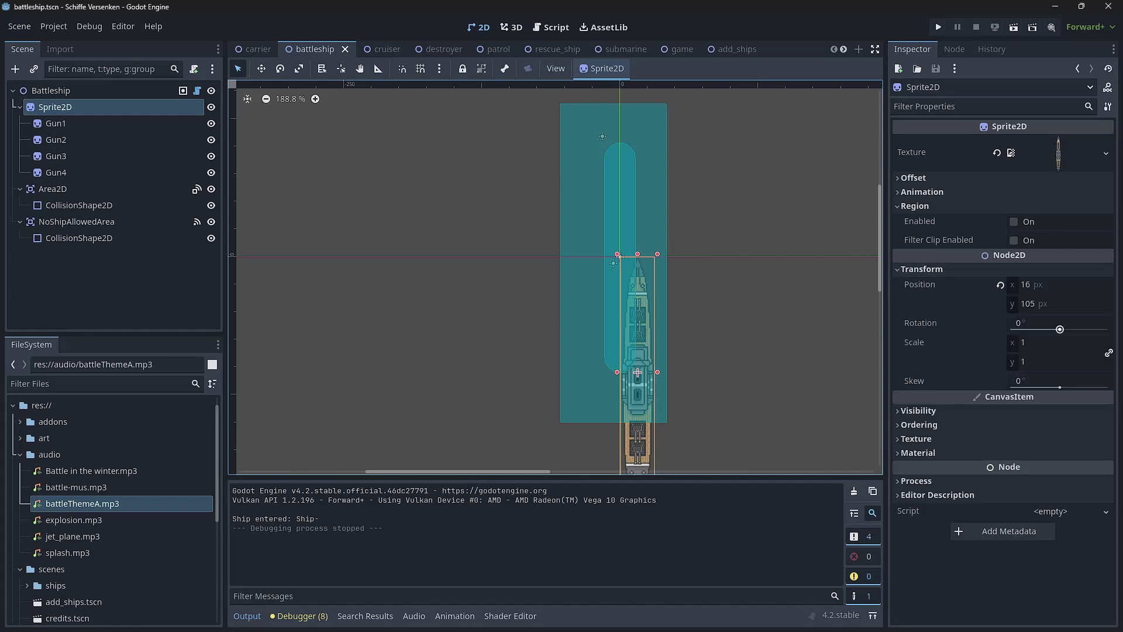
left_click(1059, 323)
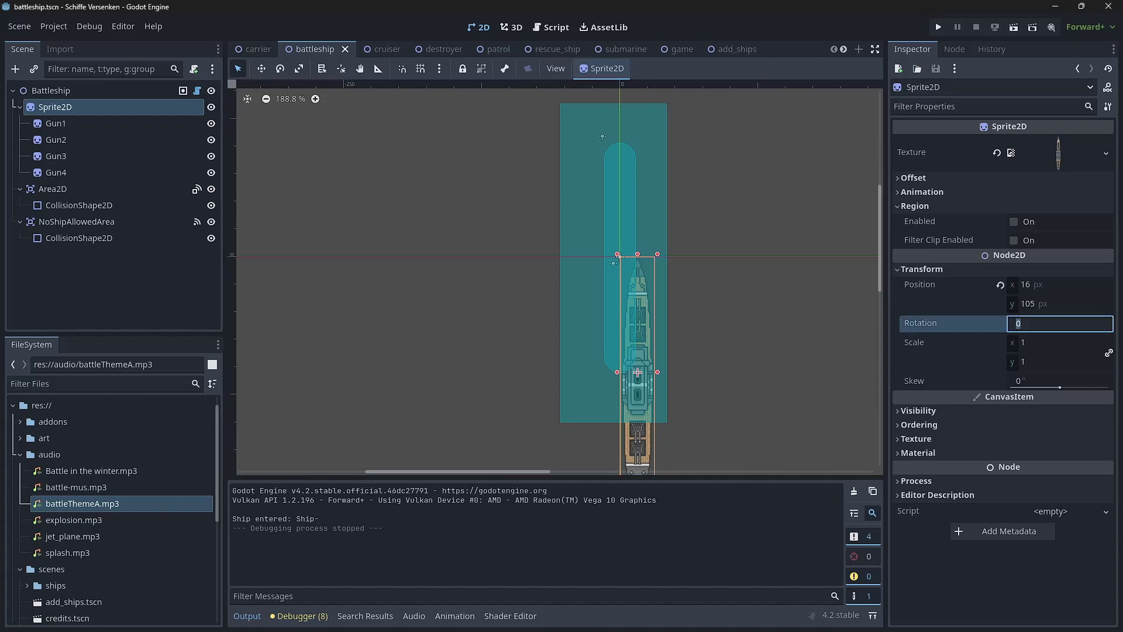
type("90")
key("Return")
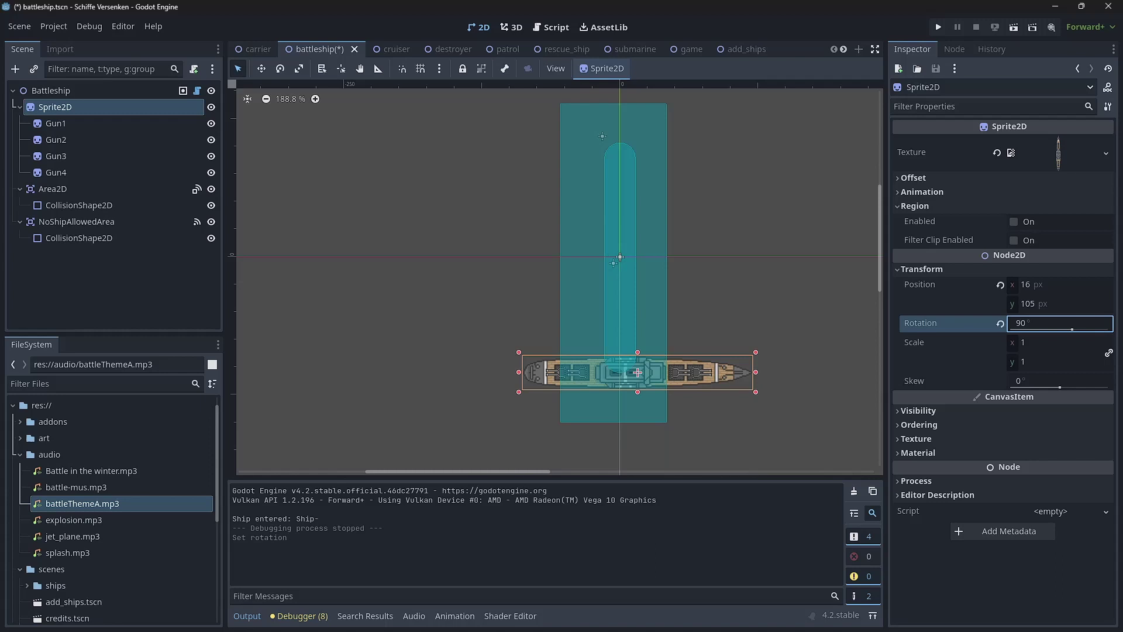
left_click(1059, 324)
type("180")
key("Return")
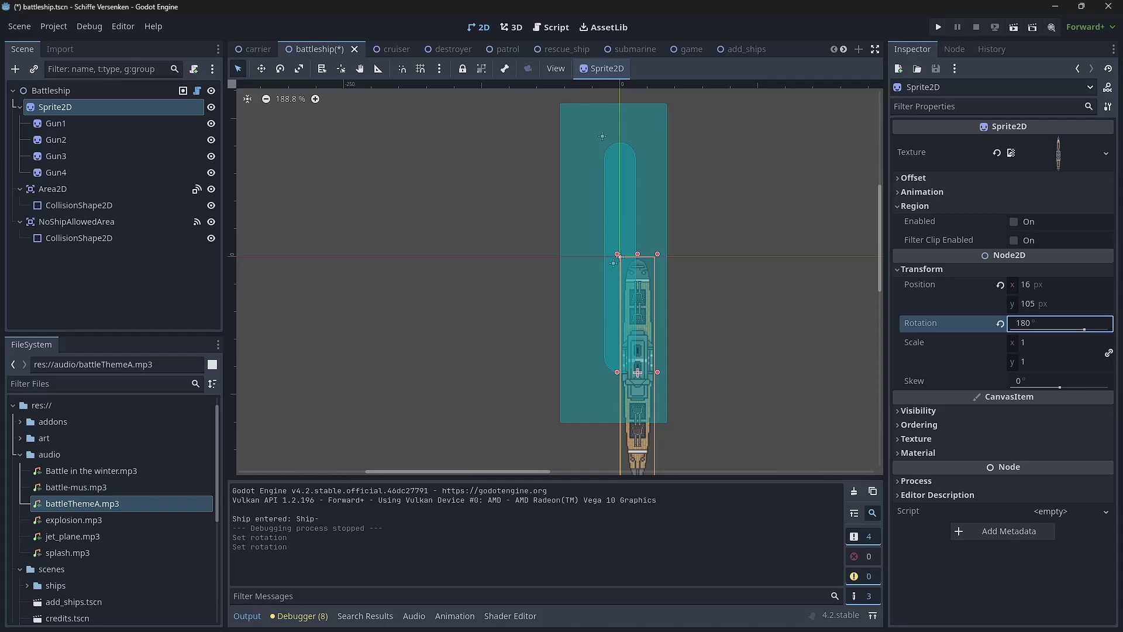
left_click(1059, 324)
type("27")
type("0")
key("Return")
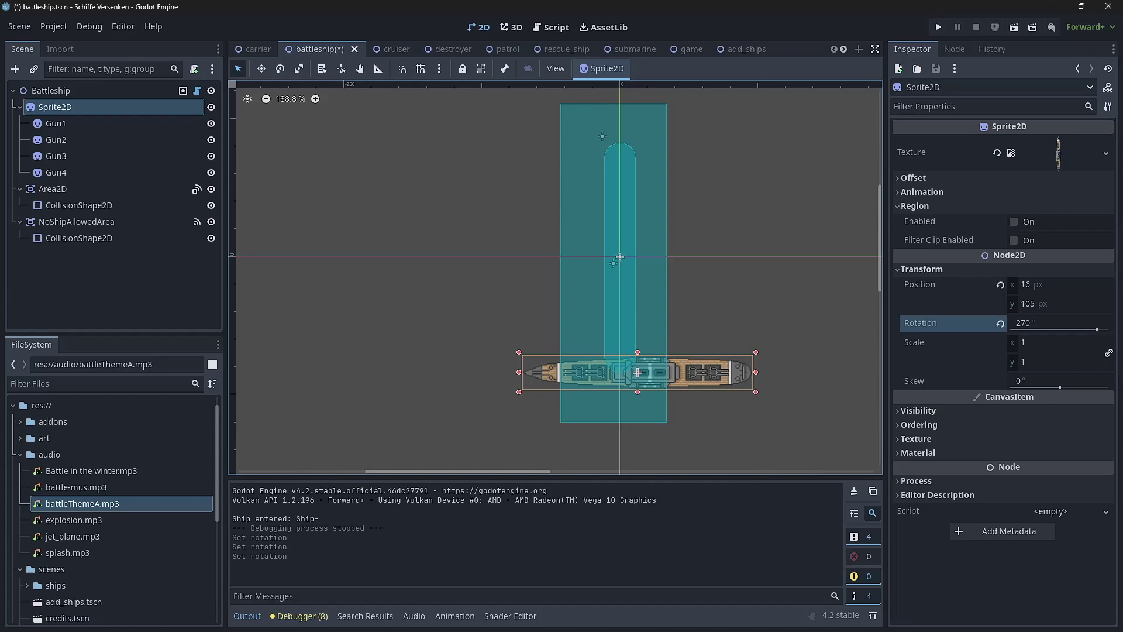
Undo the rotations and the sprite move, returning it to (0, 1) at 0°.
key("ctrl+z")
key("ctrl+z")
key("ctrl+z")
key("ctrl+z")
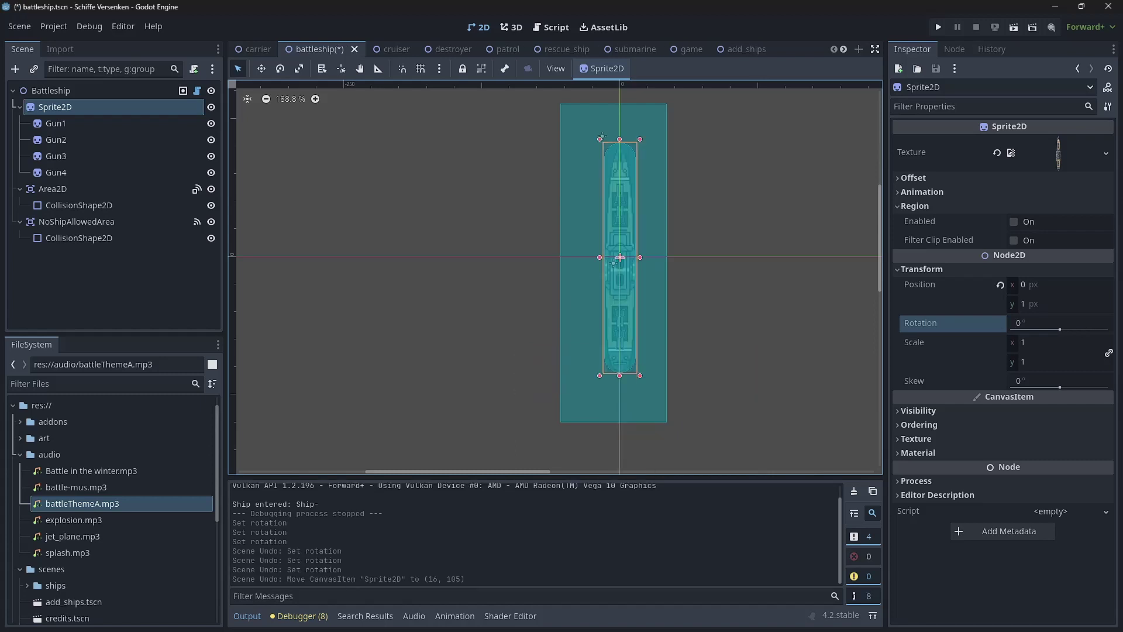